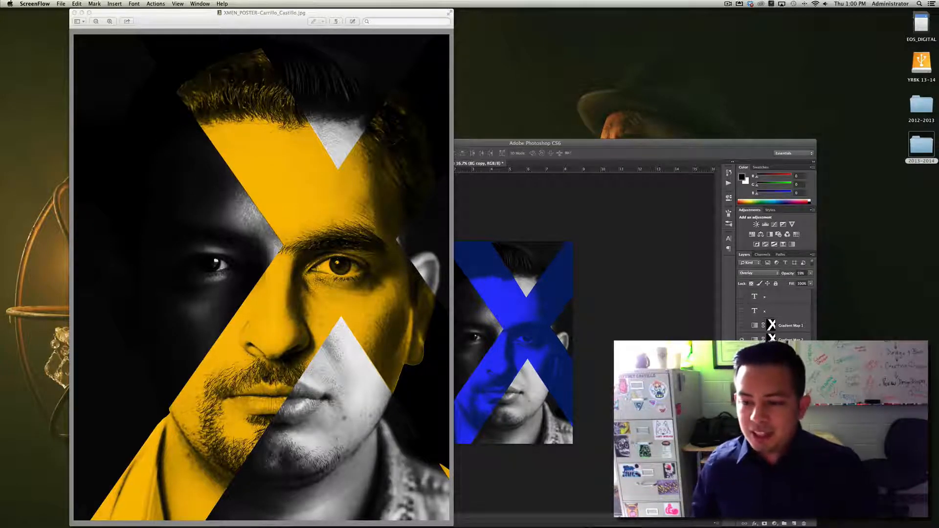
Step: Switch to Photoshop with the X-Men poster document and enlarge its window to fill the whole screen
left_click(627, 147)
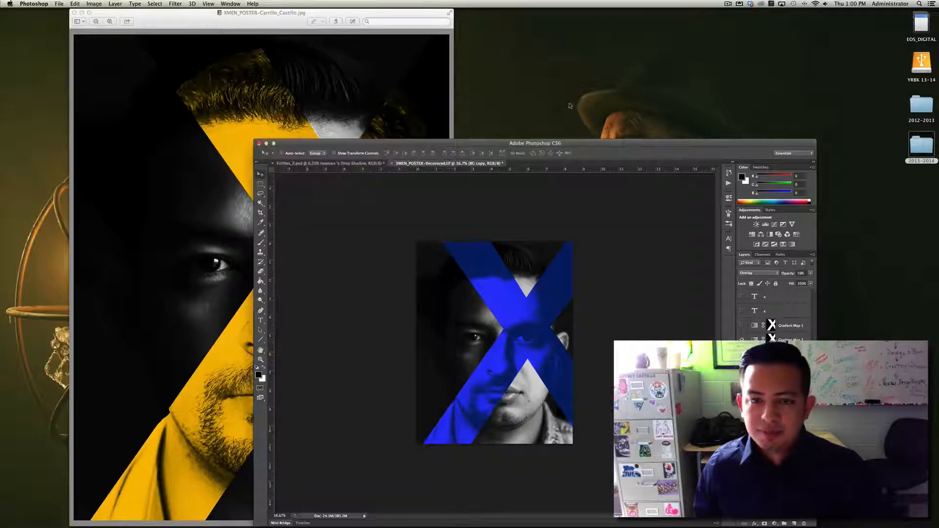
left_click_drag(627, 147, 510, 34)
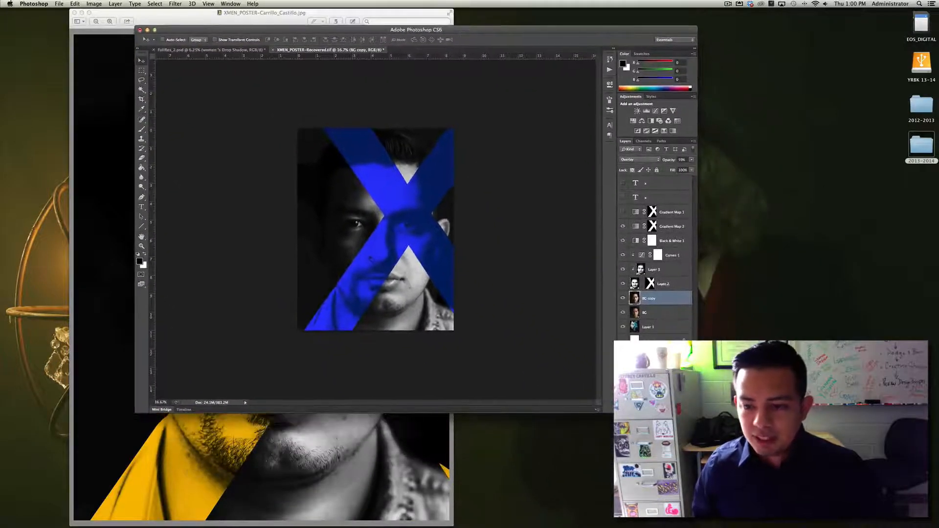
left_click_drag(696, 412, 833, 505)
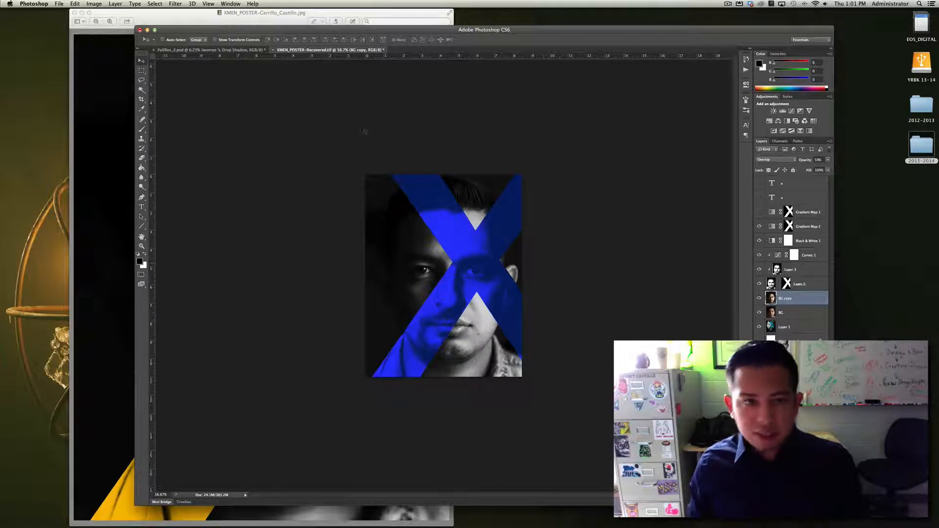
left_click_drag(307, 31, 170, 16)
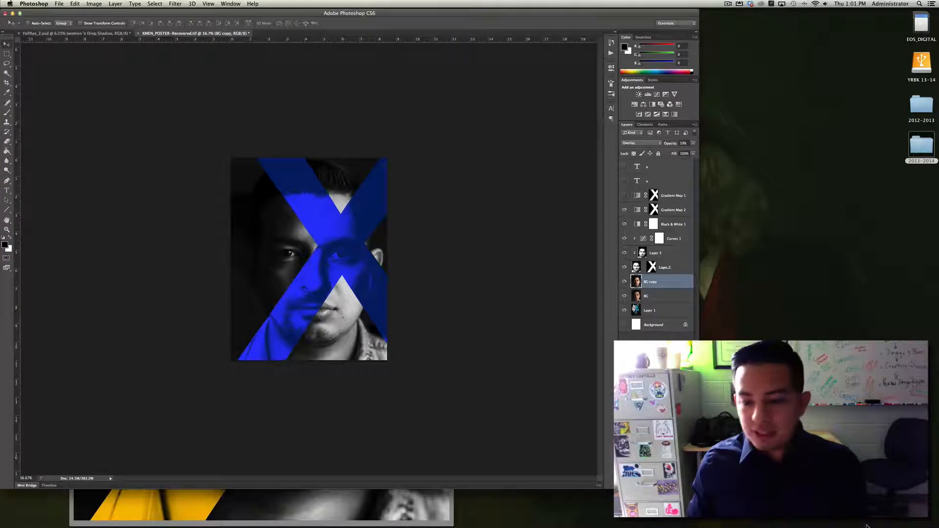
left_click_drag(699, 489, 937, 527)
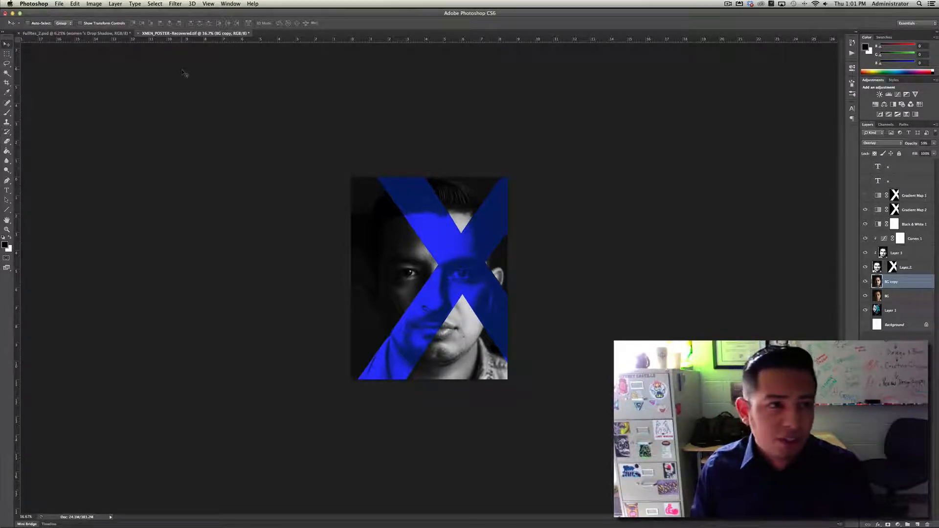
Step: Switch to the sunset composite document and view it large enough to see the whole scene
left_click(97, 34)
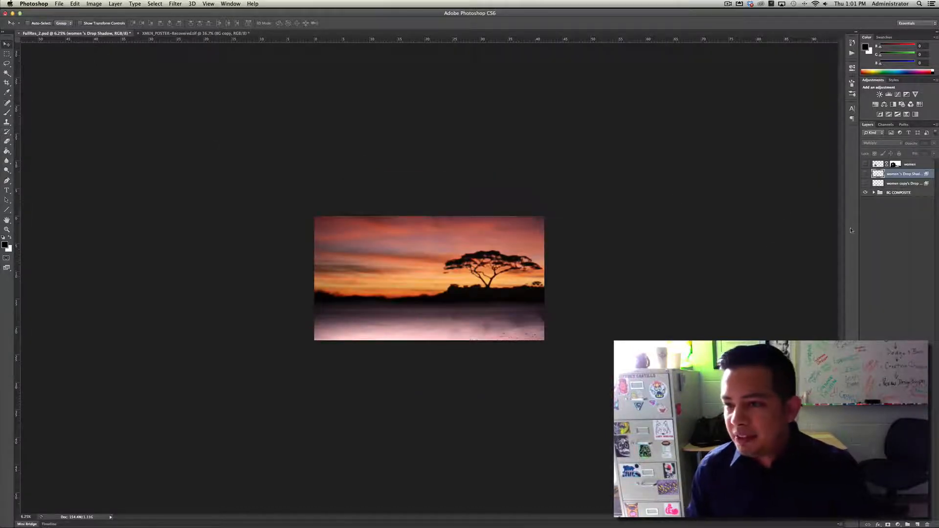
key("super+plus")
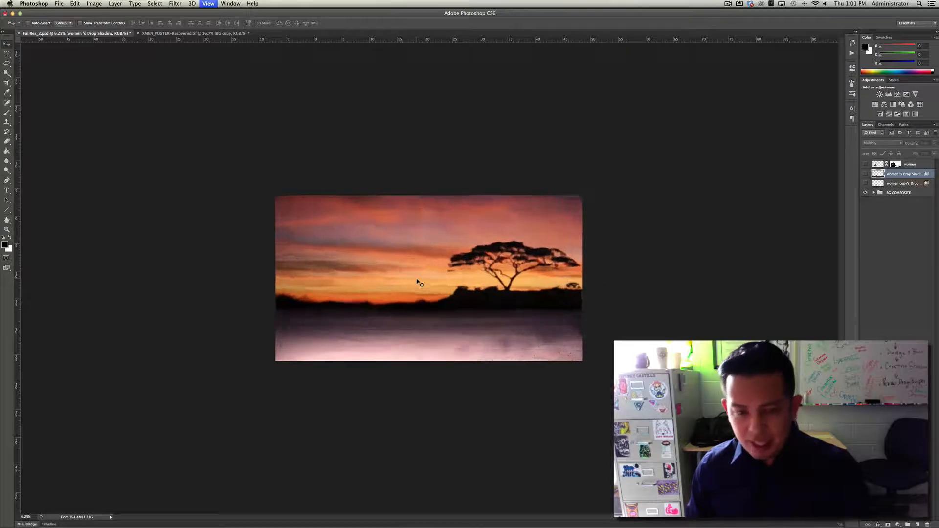
key("super+plus")
key("super+plus")
key("super+minus")
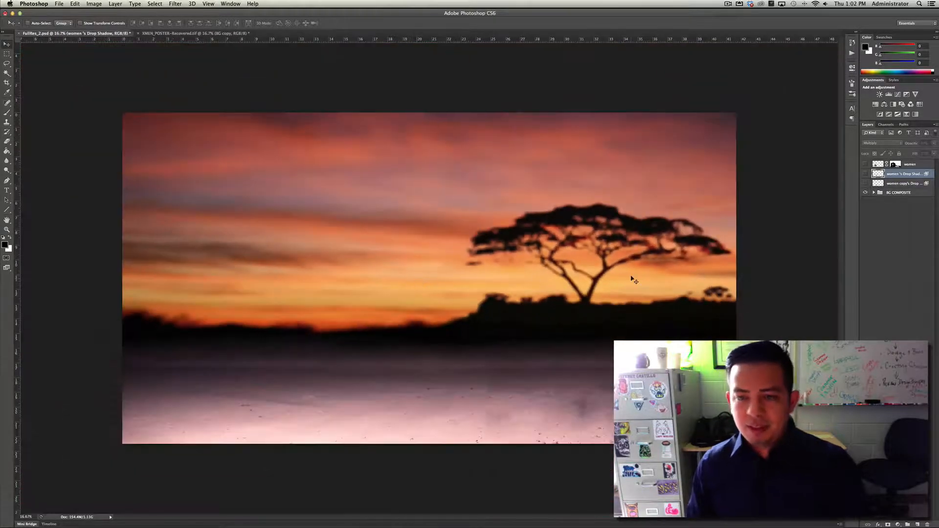
Step: Hide the BG COMPOSITE group, show the women layer and inspect the cut-out figure up close
left_click(866, 193)
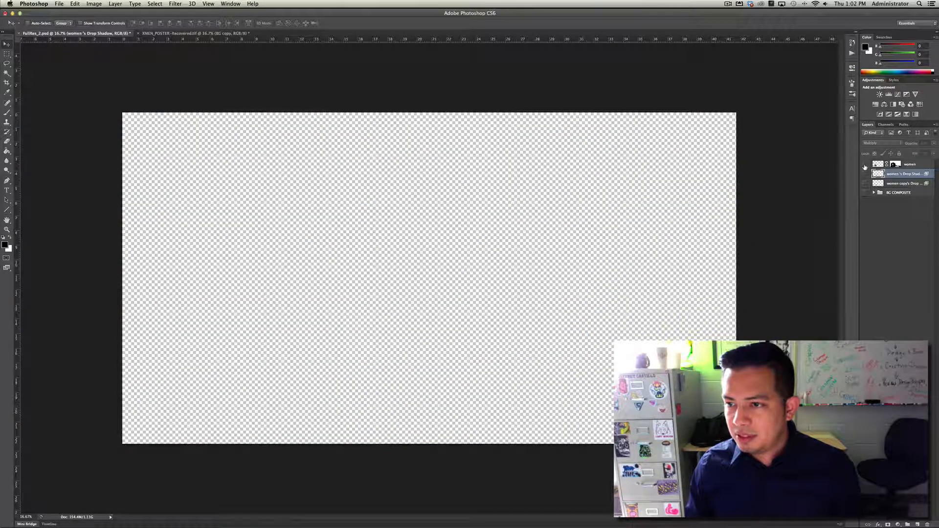
left_click(865, 165)
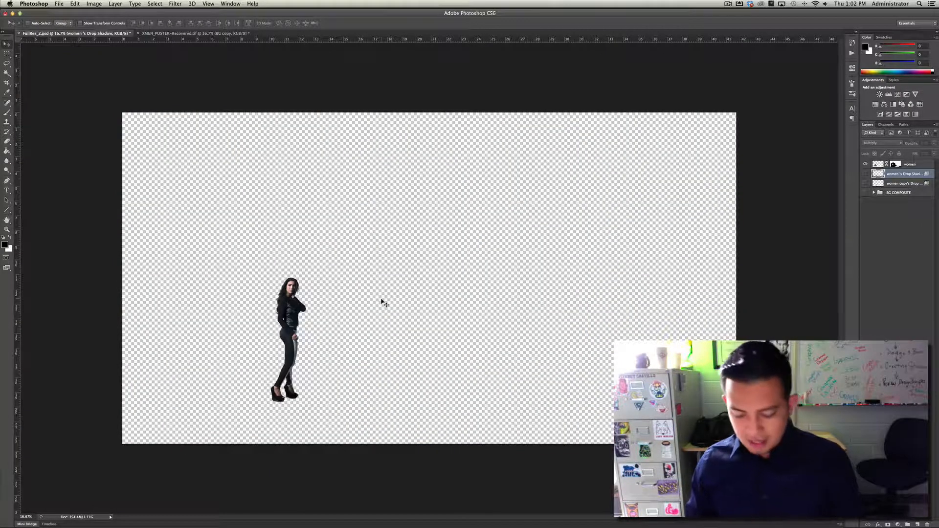
key("super+plus")
key("super+plus")
key("super+plus")
key("super+plus")
left_click_drag(337, 317, 508, 174)
left_click_drag(315, 342, 500, 288)
key("super+minus")
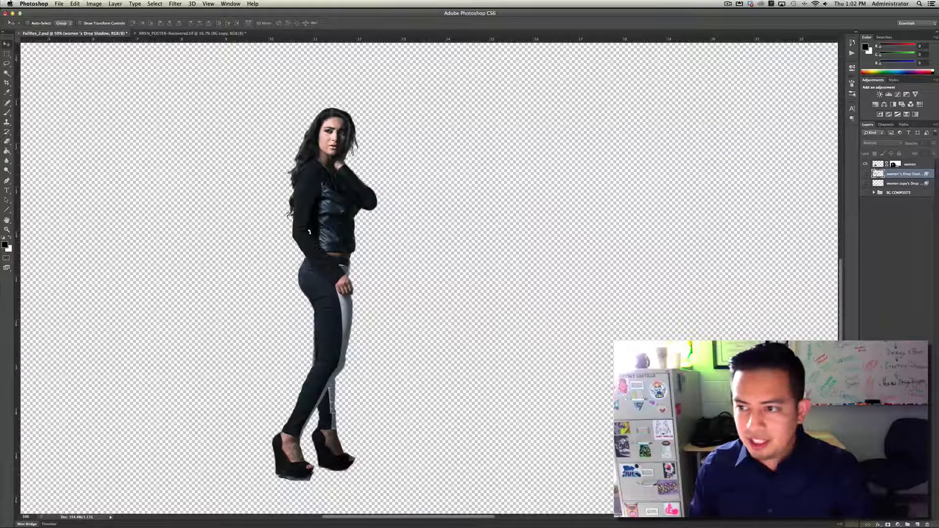
Step: Paint white with an enlarged brush on the women layer's mask to reveal the original background beside the figure and around her feet
left_click(895, 165)
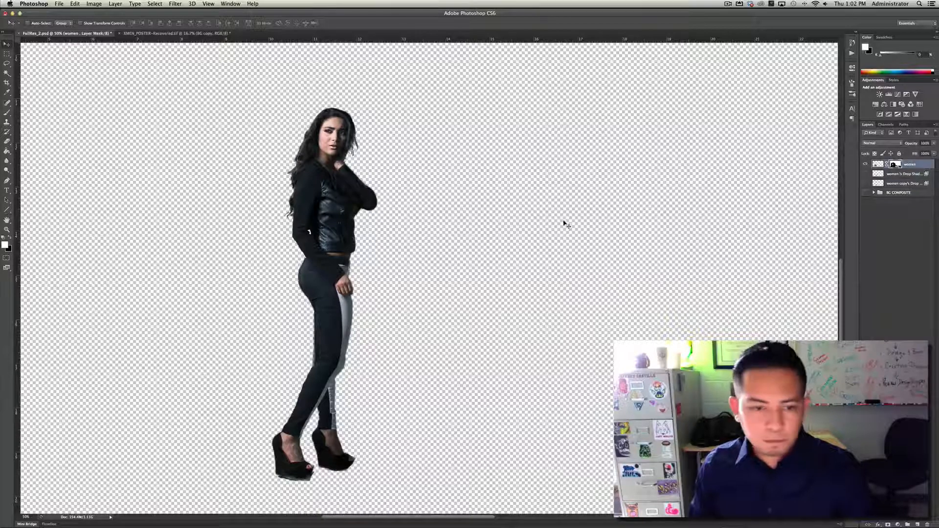
key("b")
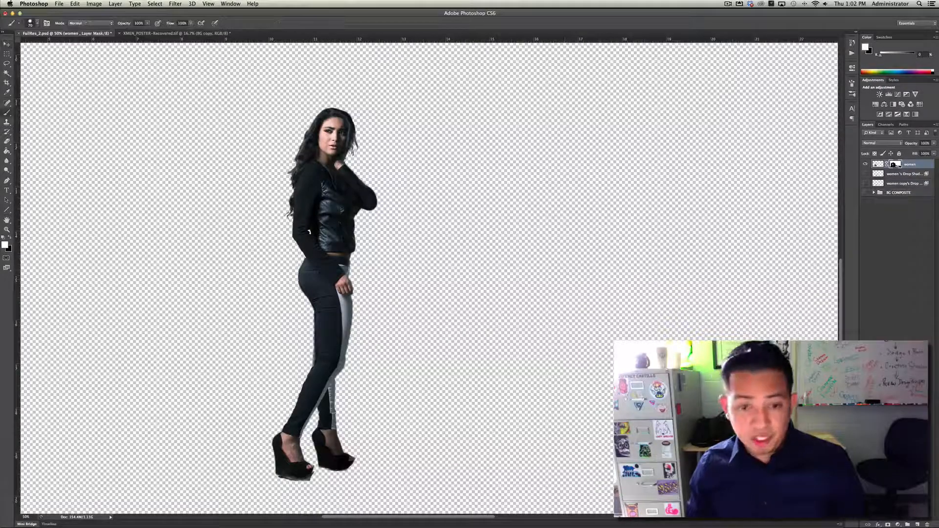
key("bracketright")
key("bracketright")
key("bracketright")
key("bracketright")
key("bracketright")
key("bracketright")
key("bracketright")
key("bracketright")
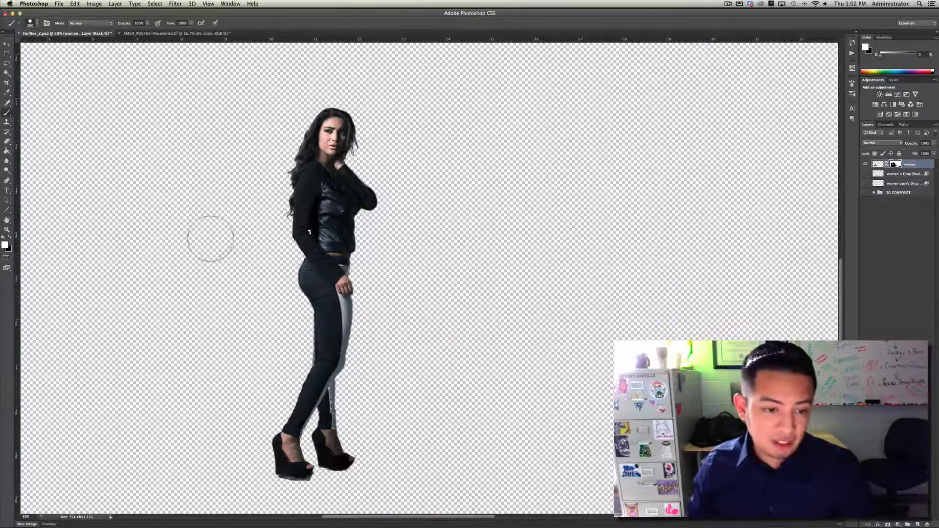
key("bracketright")
key("bracketright")
key("bracketright")
key("bracketright")
key("bracketright")
key("bracketright")
left_click_drag(193, 298, 188, 430)
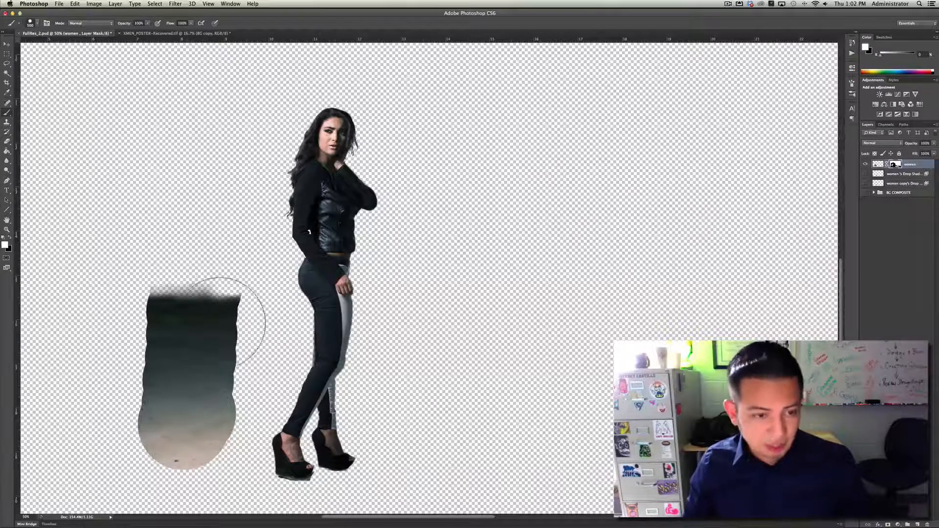
mouse_move(150, 249)
left_mouse_down()
mouse_move(157, 362)
mouse_move(250, 455)
mouse_move(344, 440)
mouse_move(256, 421)
mouse_move(255, 346)
mouse_move(219, 328)
mouse_move(258, 298)
left_mouse_up()
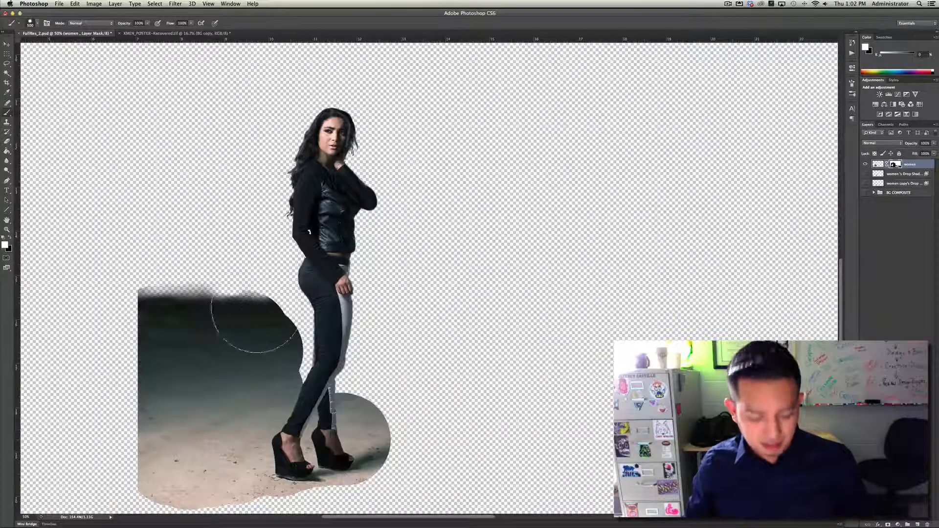
Step: Undo the last mask stroke and paint black on the mask to hide the remaining revealed background beside the figure
key("super+z")
key("x")
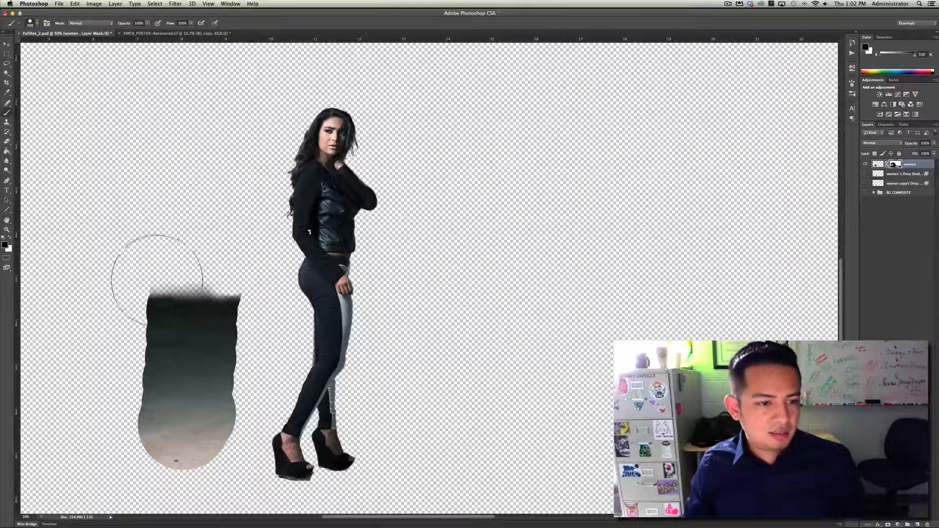
left_click_drag(157, 273, 190, 325)
key("bracketleft")
key("bracketleft")
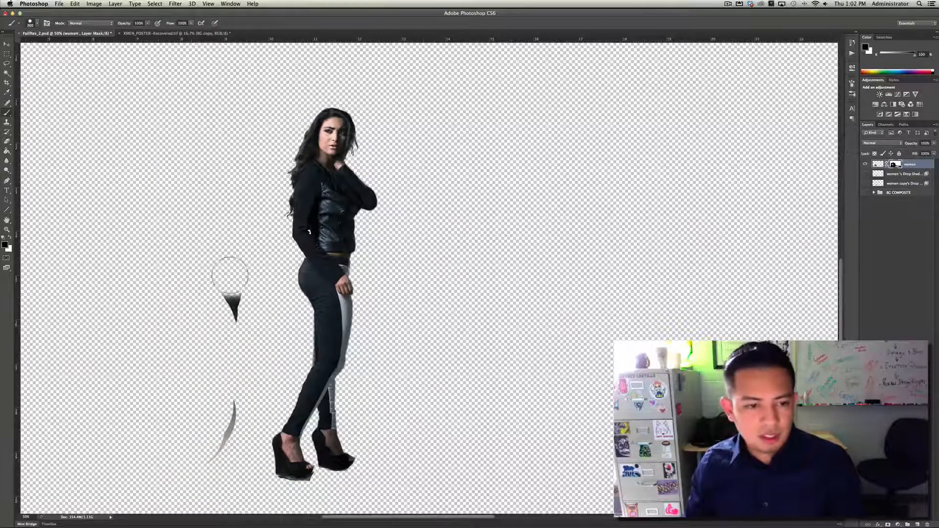
mouse_move(230, 276)
left_mouse_down()
mouse_move(222, 418)
mouse_move(233, 411)
mouse_move(192, 470)
left_mouse_up()
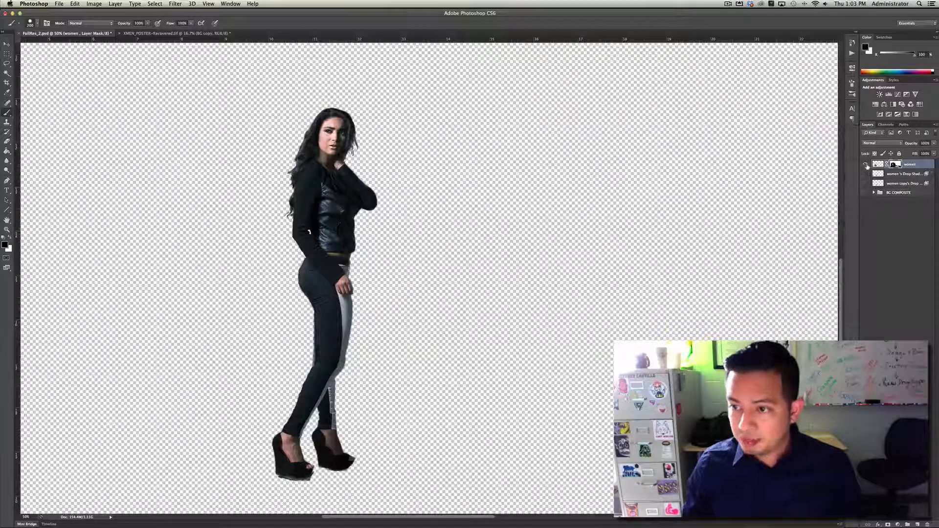
Step: Hide the women layer and show the BG COMPOSITE group to examine the sunset background alone
left_click(866, 165)
left_click(865, 193)
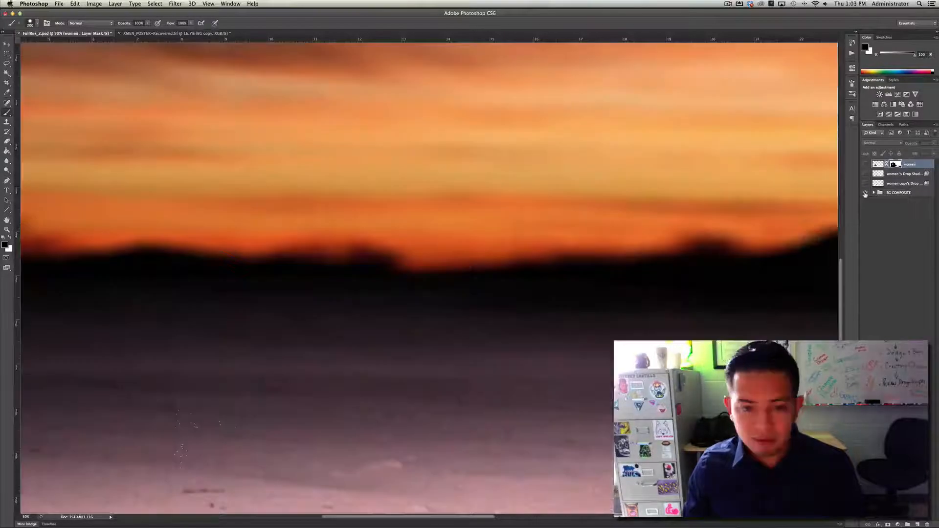
key("super+minus")
key("super+minus")
key("super+minus")
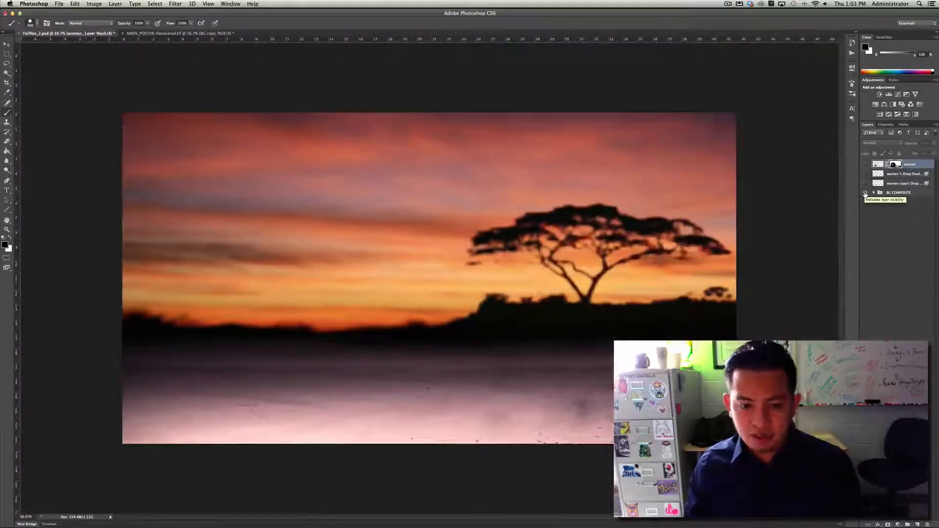
key("super+plus")
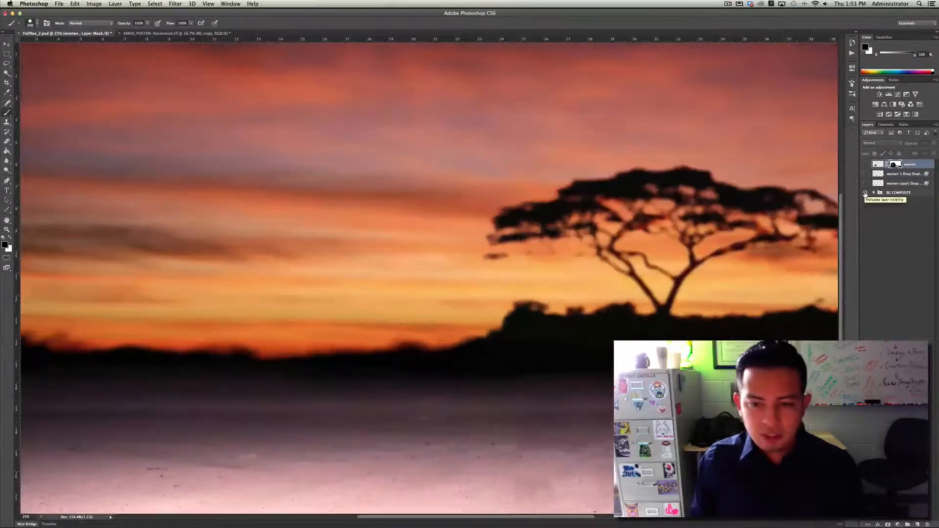
key("super+minus")
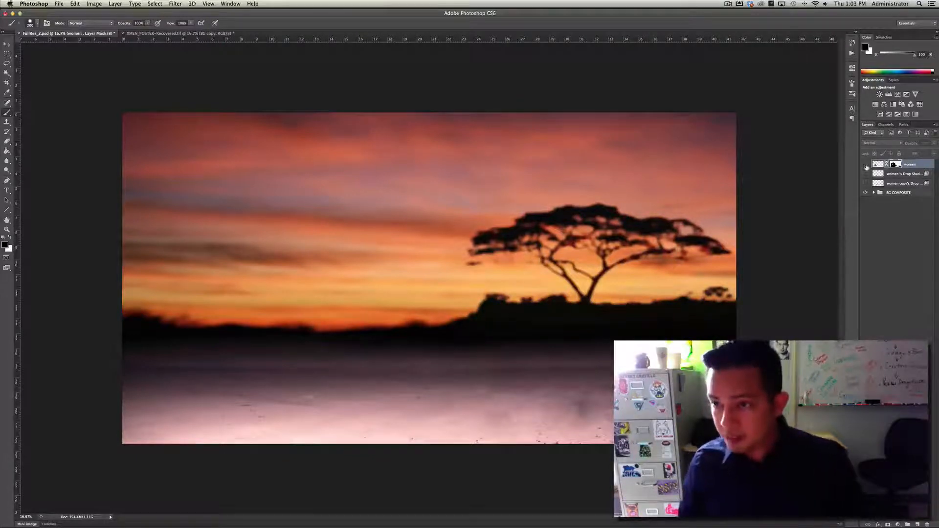
Step: Show the women layer and use Free Transform to shift the figure slightly left and down on the sand
left_click(864, 165)
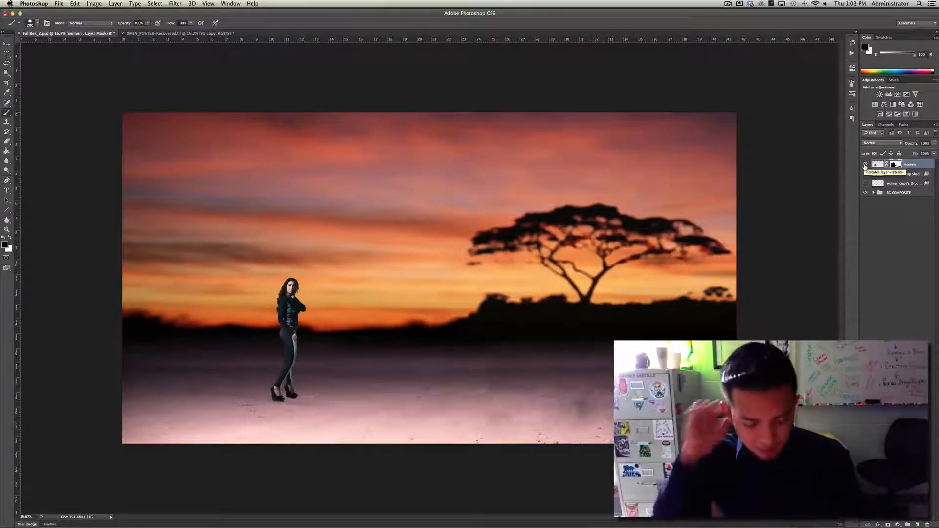
key("super+t")
left_click_drag(296, 286, 290, 295)
left_click_drag(223, 280, 218, 273)
left_click_drag(341, 274, 341, 276)
key("Return")
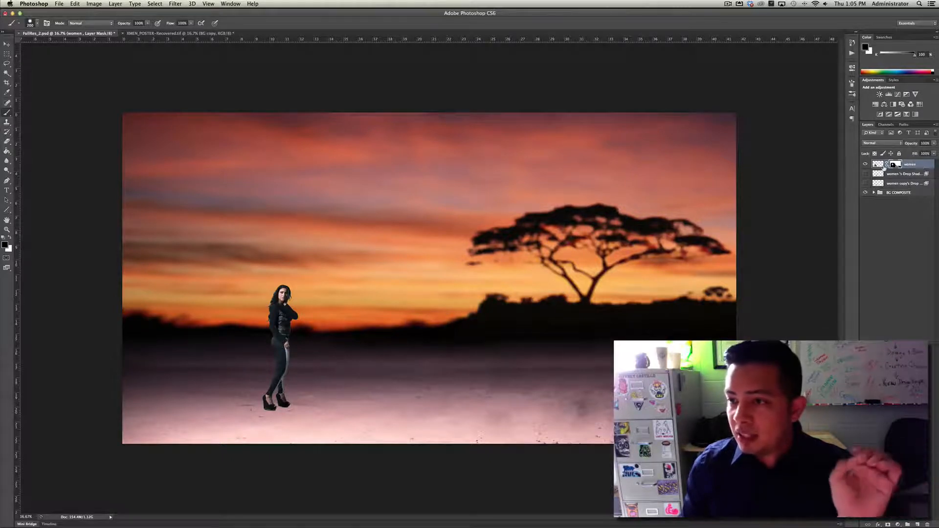
Step: Open the women layer's Layer Style settings, keep the figure in clear view, and enable Drop Shadow
double_click(923, 166)
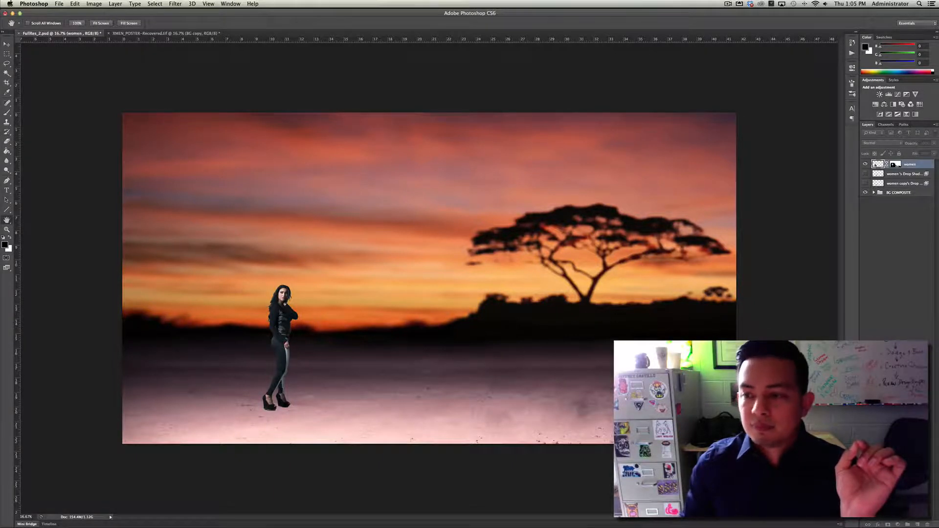
left_click_drag(614, 184, 470, 231)
key("super+plus")
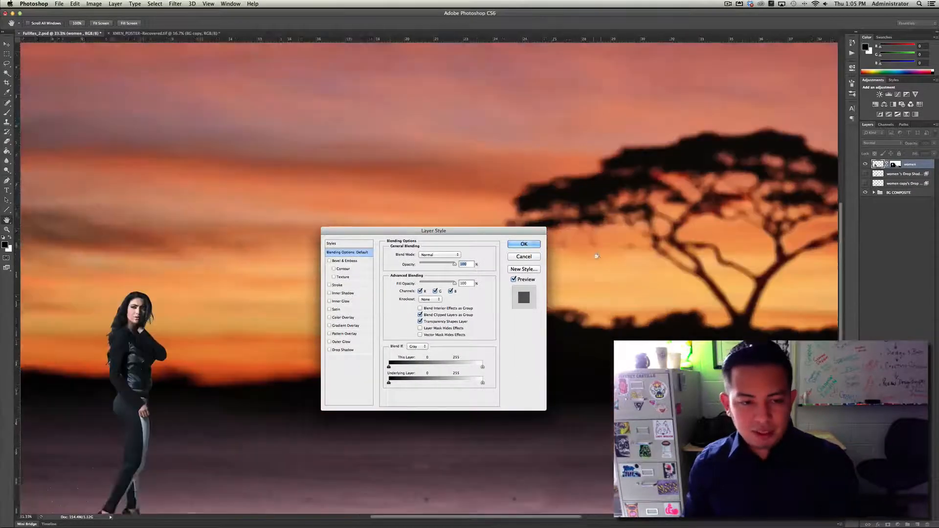
key("super+plus")
left_click_drag(241, 272, 436, 133)
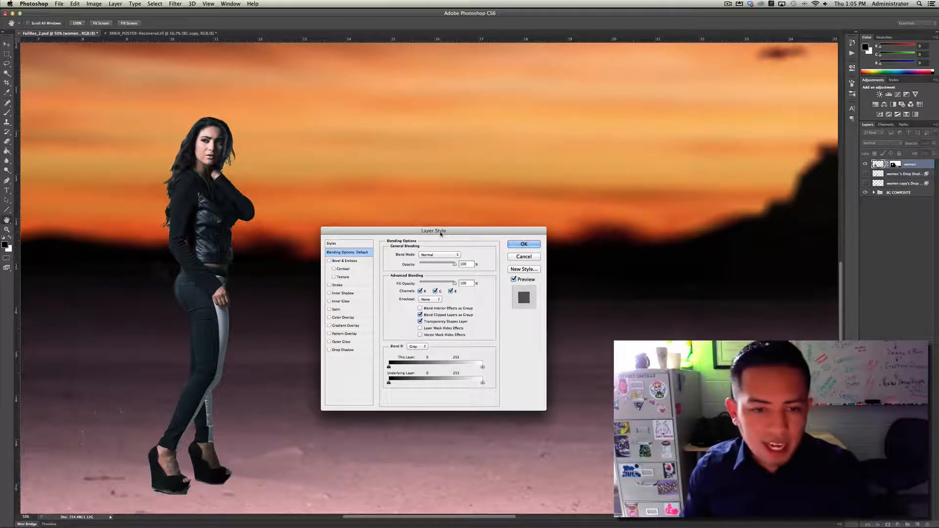
left_click_drag(442, 235, 453, 118)
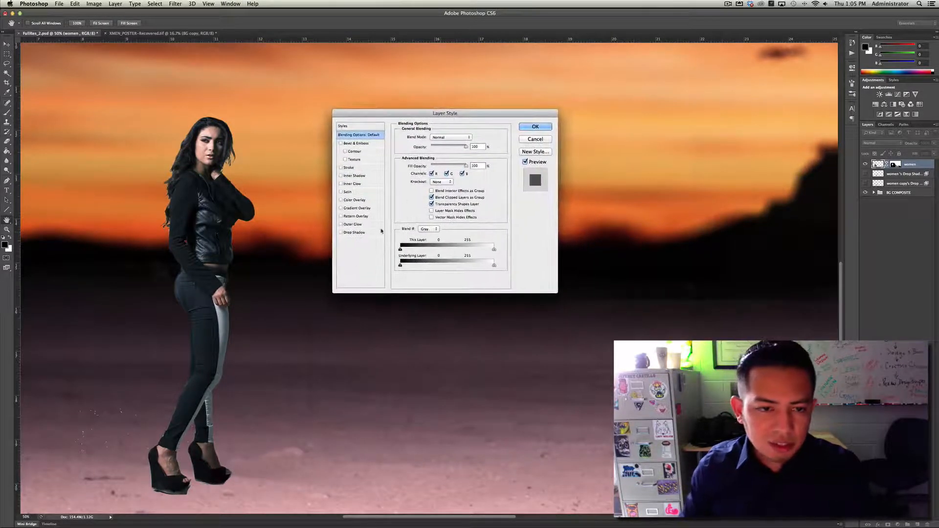
left_click(354, 233)
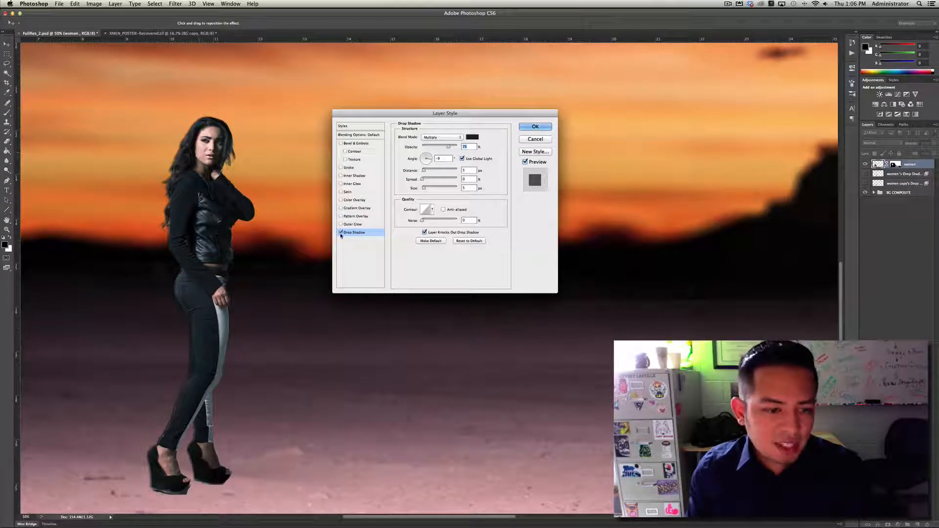
Step: Toggle the Drop Shadow effect off and on to compare the figure with and without it
left_click(341, 233)
left_click(341, 234)
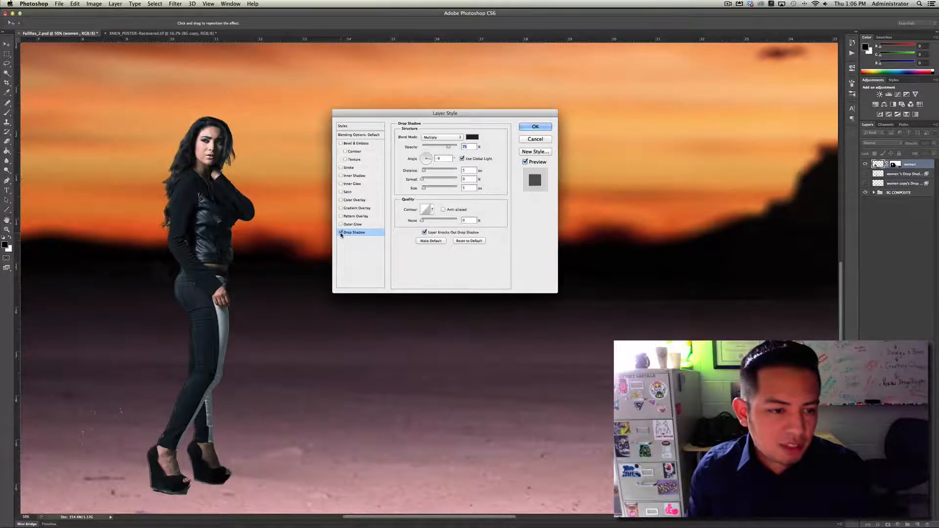
left_click(341, 234)
left_click(341, 234)
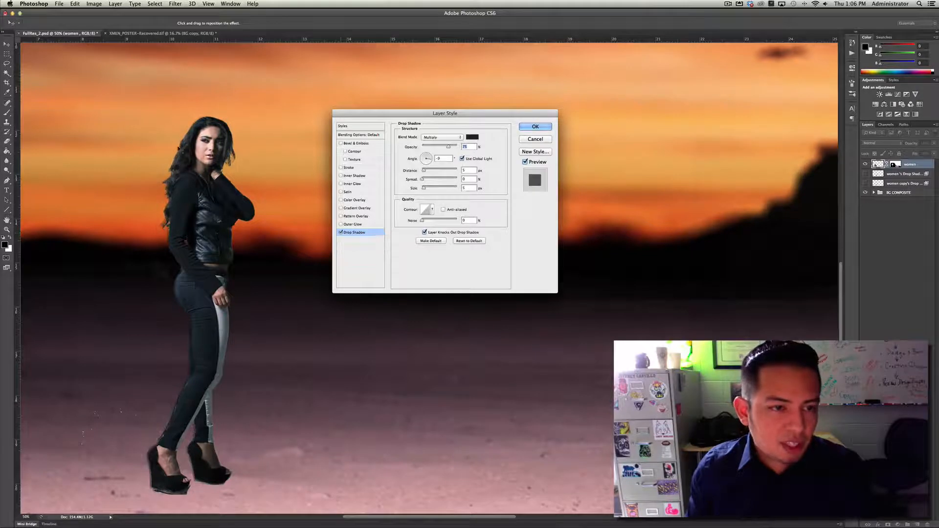
left_click(343, 234)
left_click(342, 234)
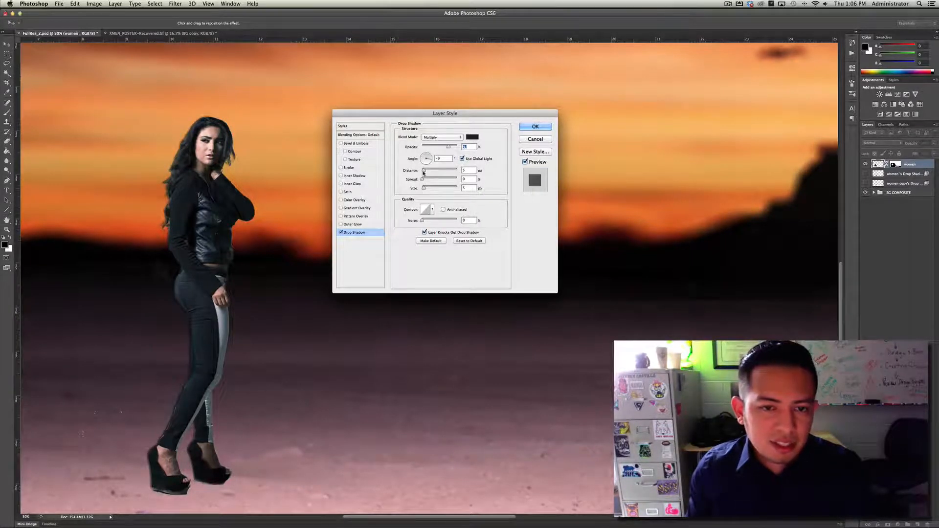
Step: Set the drop shadow's size to 8 px and cast it left of the figure at a 0° angle and 524 px distance
mouse_move(424, 173)
left_mouse_down()
mouse_move(440, 172)
mouse_move(424, 190)
left_mouse_up()
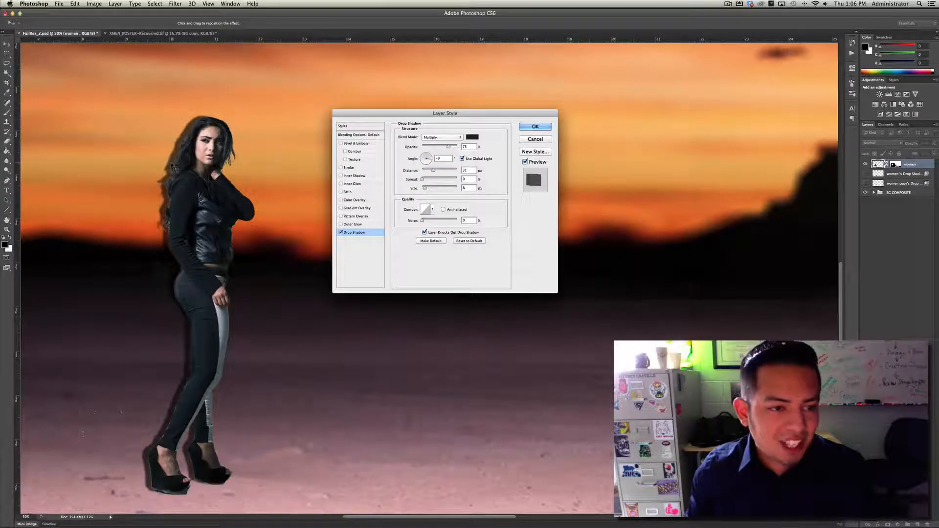
left_click_drag(172, 166, 81, 166)
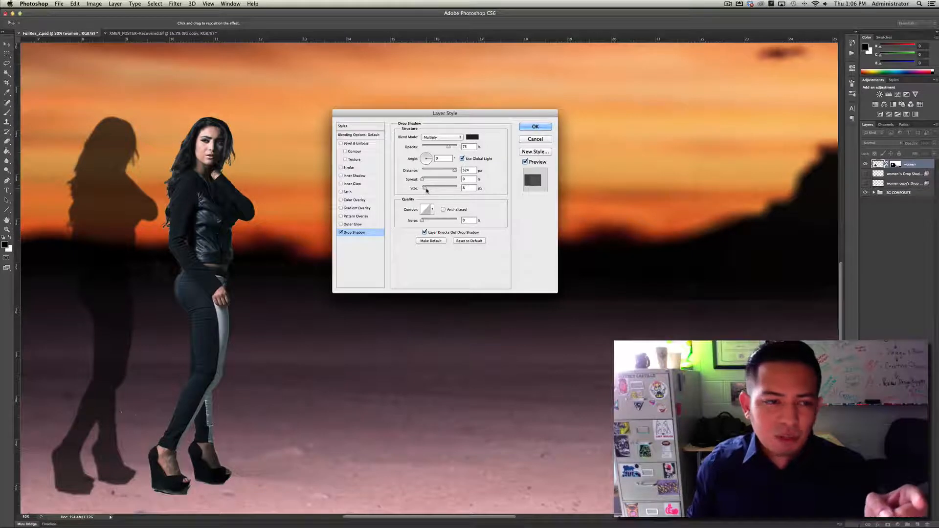
Step: Compare a hard-edged drop shadow at minimum size, raise the size for a soft blur, keep Multiply blending, and apply the layer style
left_click_drag(426, 191, 398, 191)
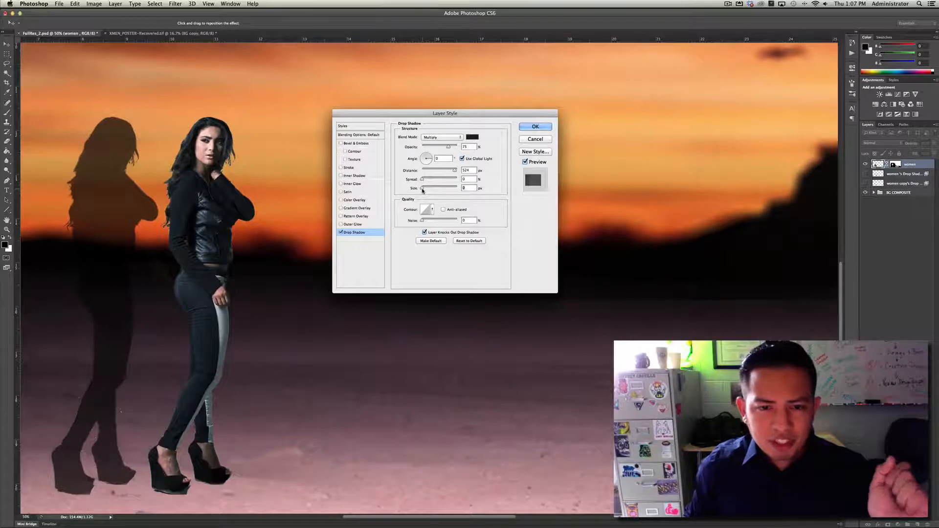
left_click_drag(422, 189, 440, 191)
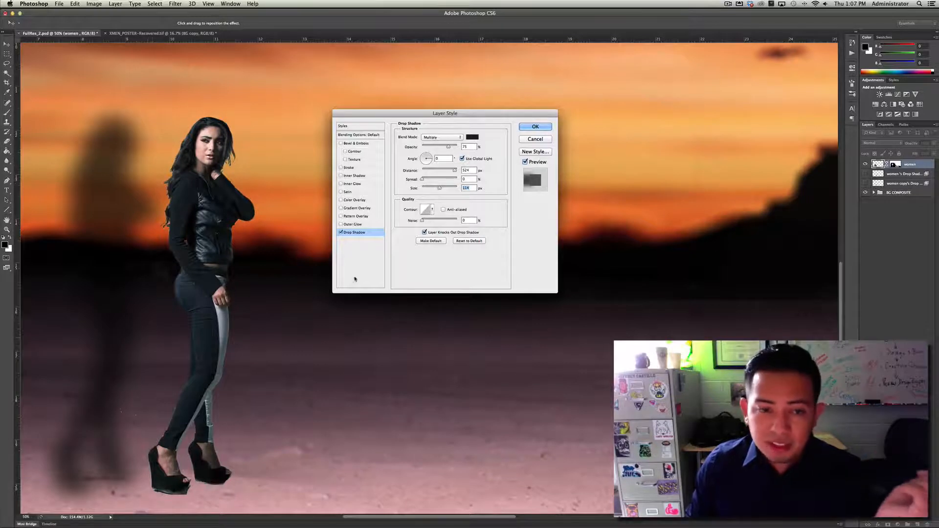
left_click(443, 141)
left_click(433, 139)
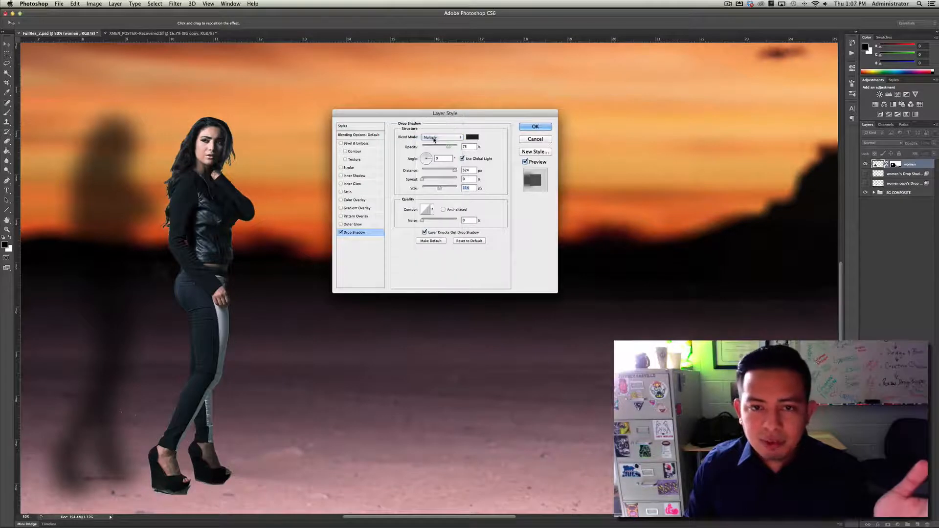
left_click(535, 127)
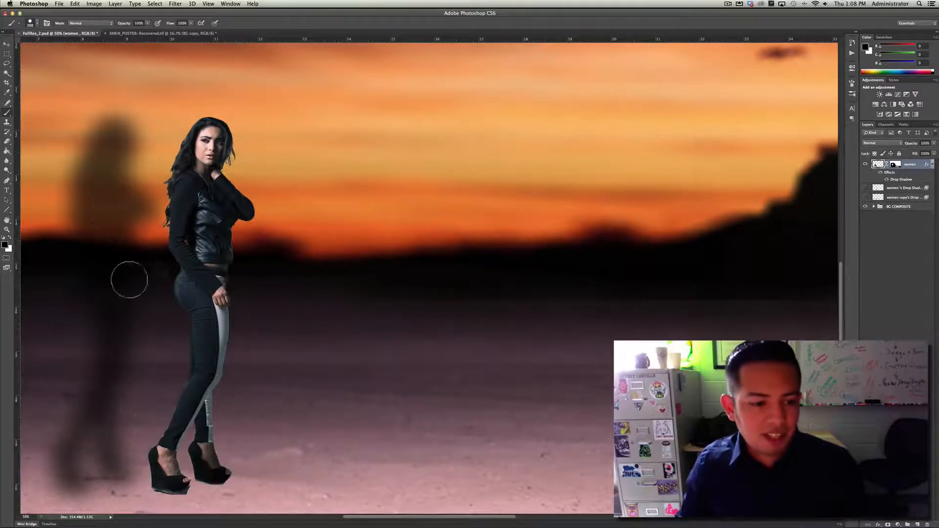
Step: Convert the women layer's drop shadow effect into its own separate layer and keep that layer visible
key("super+minus")
key("super+minus")
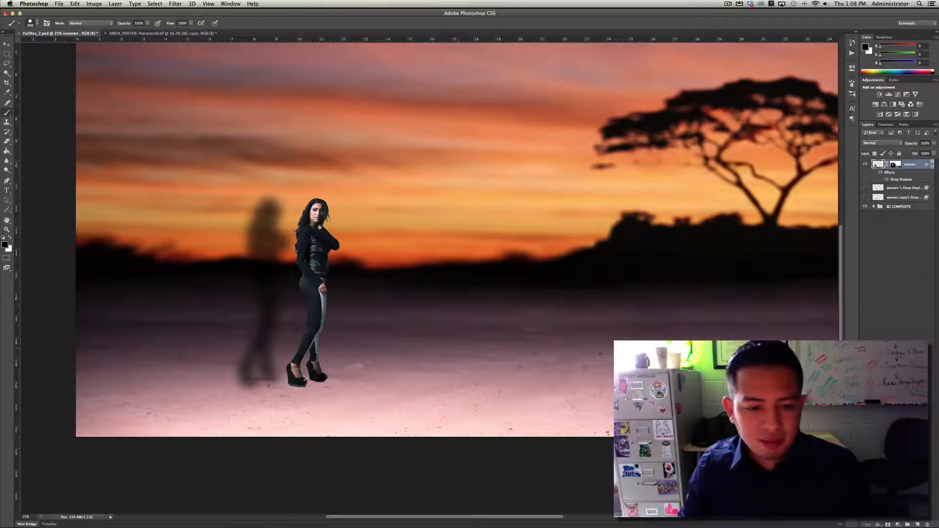
right_click(900, 182)
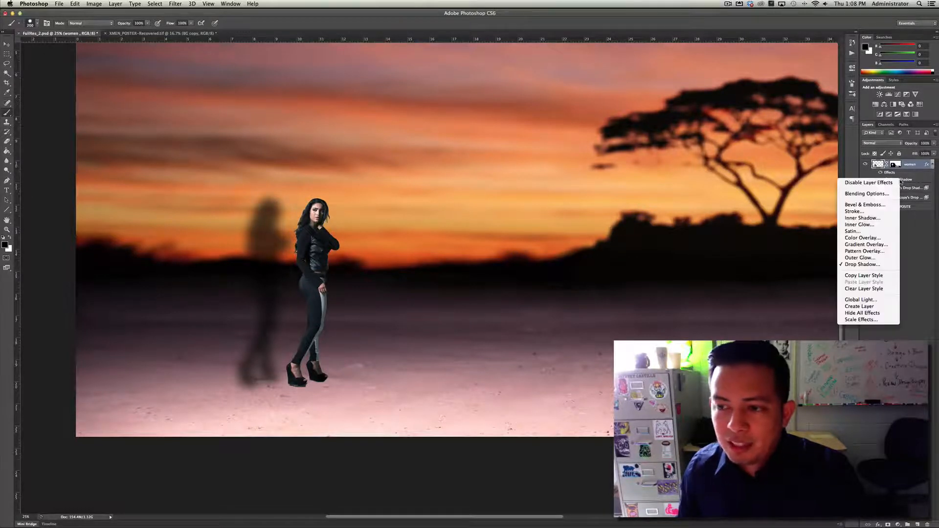
left_click(860, 307)
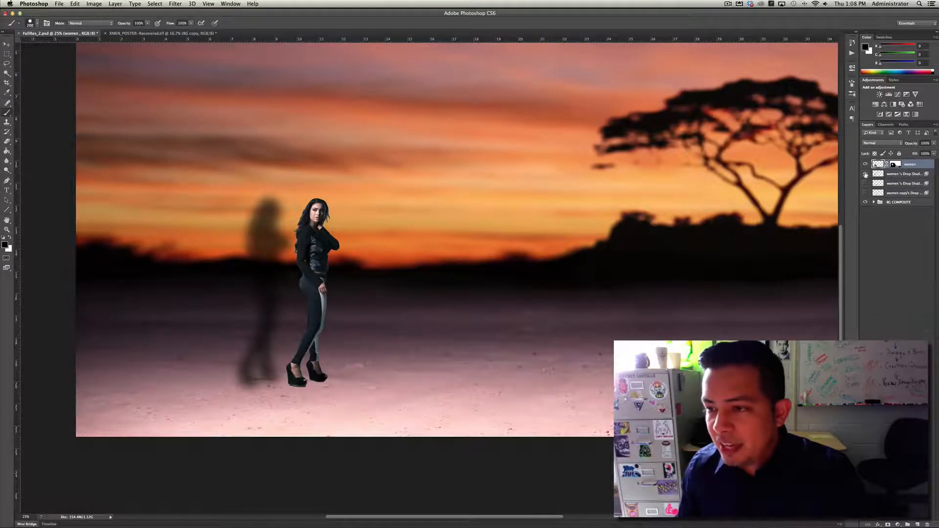
left_click(867, 174)
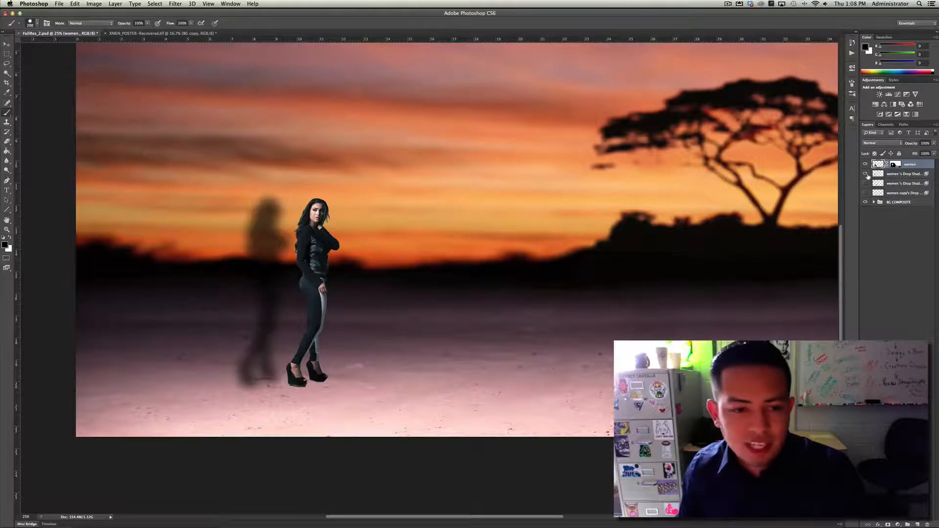
Step: Select the separated shadow layer and move the shadow across the figure, placing it directly behind her
left_click(882, 175)
key("v")
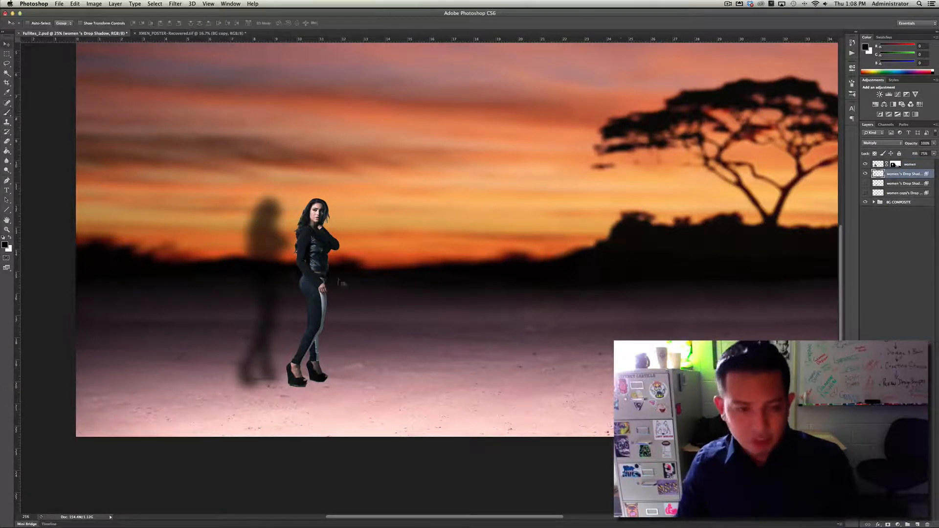
left_click_drag(278, 279, 368, 275)
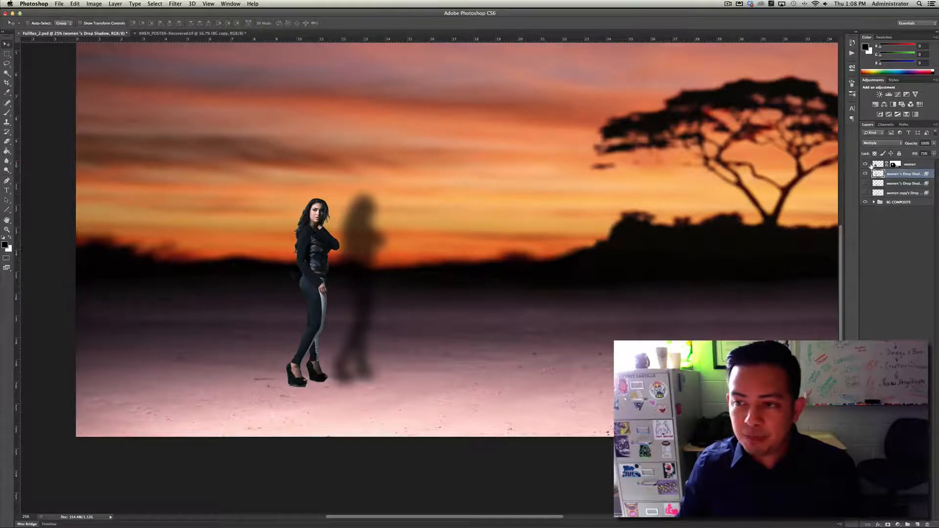
left_click(865, 165)
left_click(865, 164)
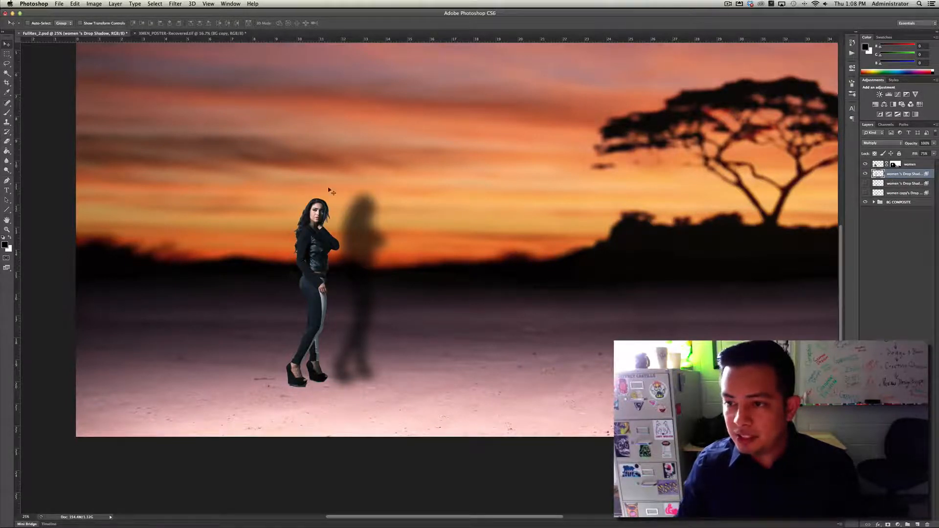
left_click_drag(376, 270, 330, 282)
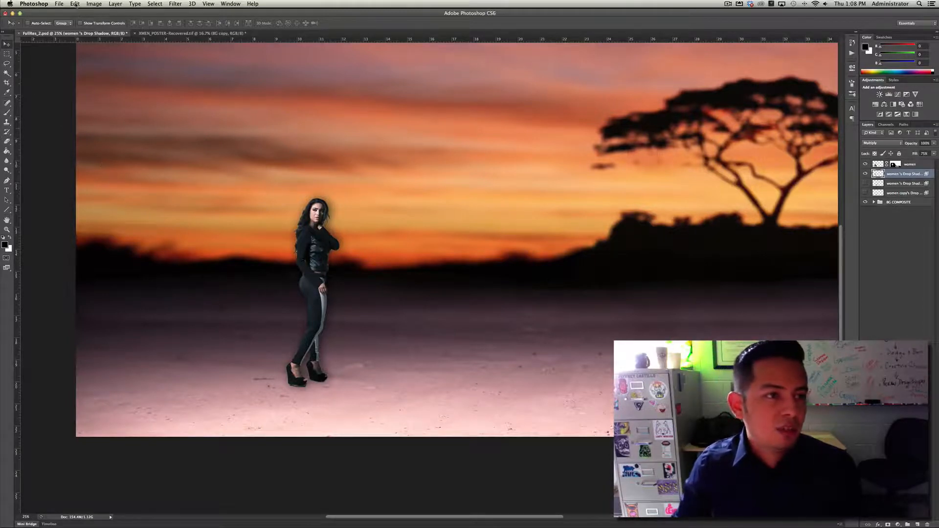
Step: Transform the shadow by distorting its upper corners so it lies stretched rightward across the sand, and bring its base to the figure's feet
left_click(75, 4)
left_click(98, 157)
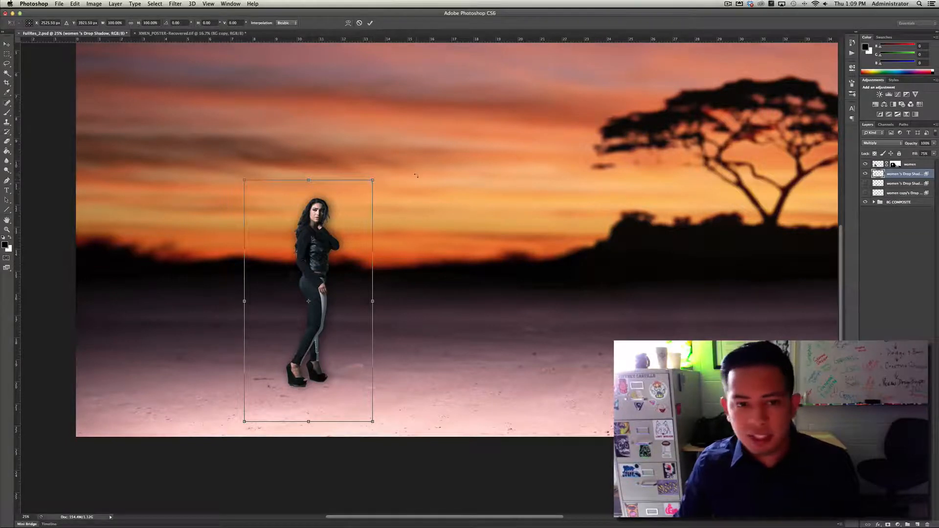
left_click_drag(373, 181, 516, 331)
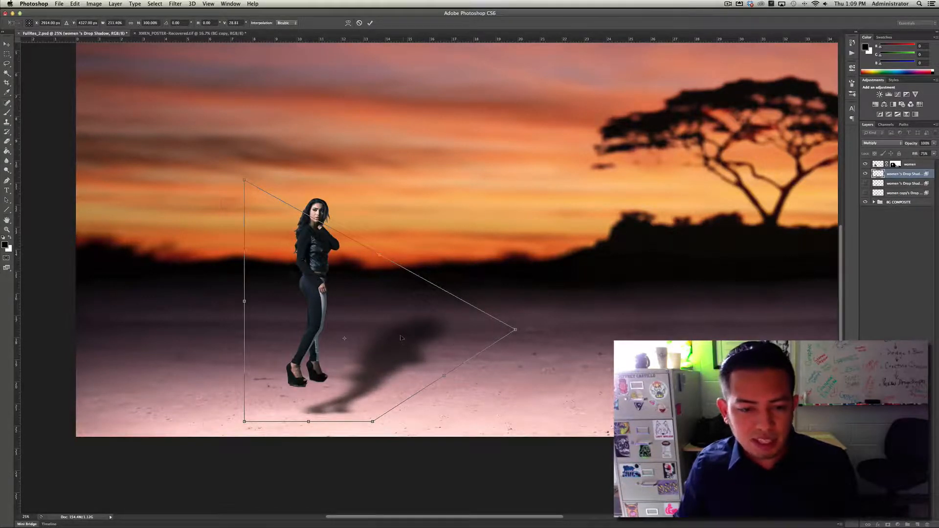
left_click_drag(404, 342, 386, 315)
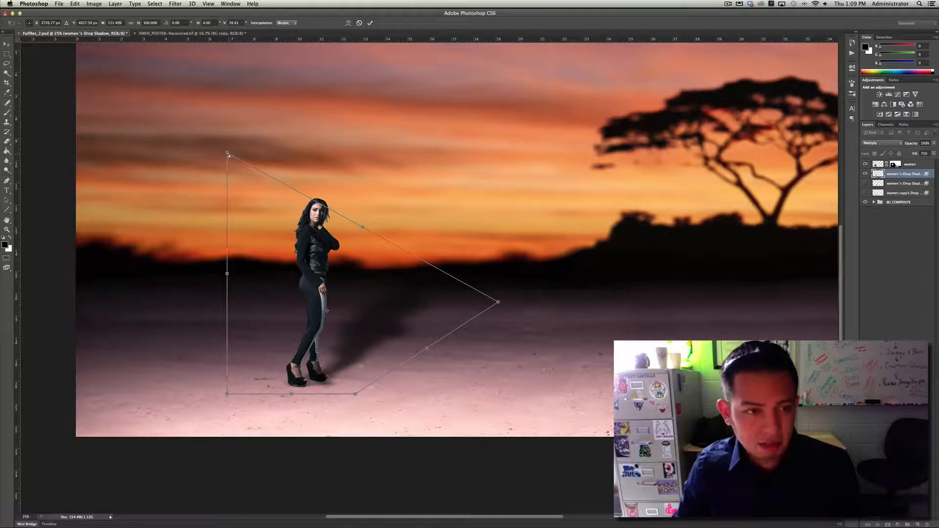
left_click_drag(228, 154, 309, 267)
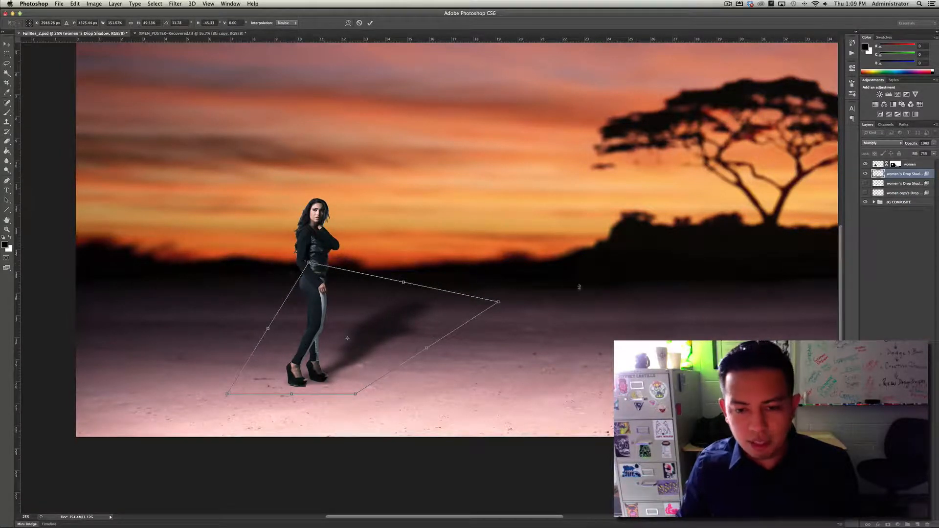
left_click_drag(500, 305, 574, 358)
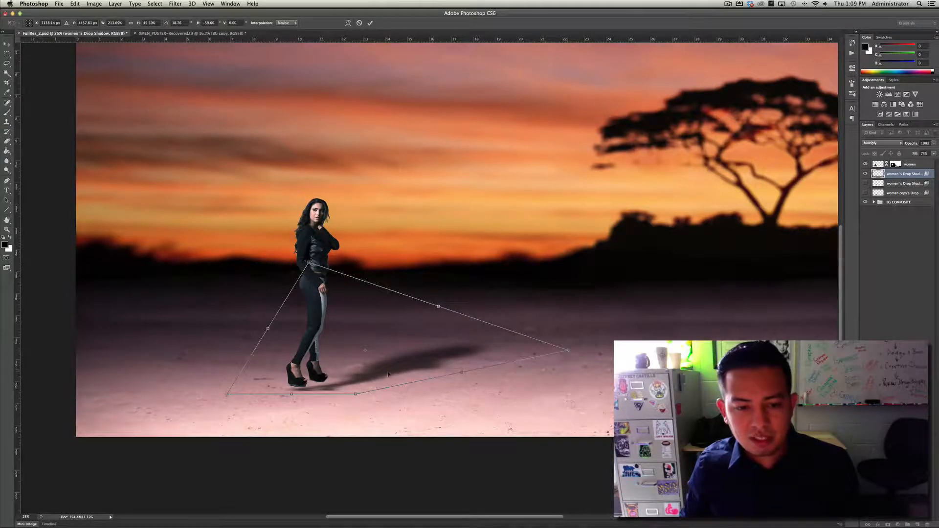
left_click_drag(388, 374, 382, 364)
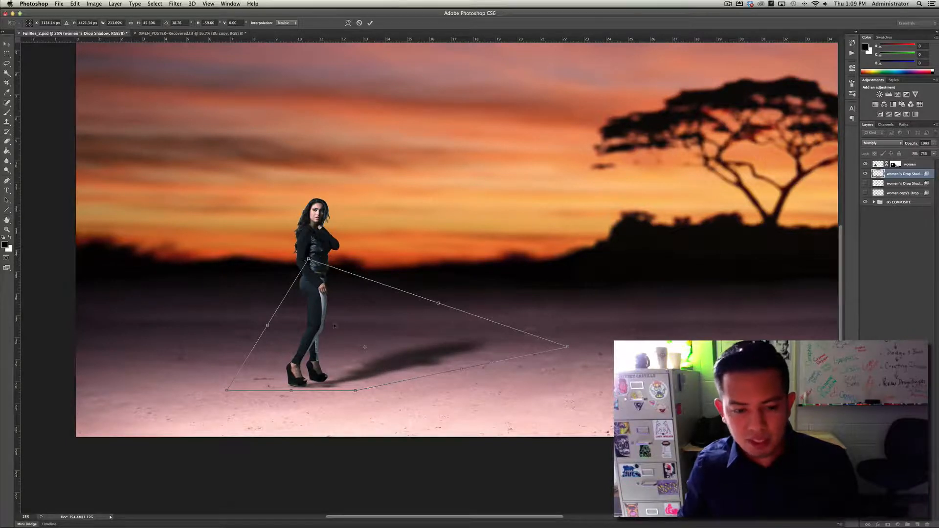
Step: Nudge the distorted shadow slightly up and left until it meets the figure's heels, and commit the transform
key("Up")
key("Up")
key("Up")
key("Up")
key("Left")
key("Left")
key("Left")
key("Left")
key("Left")
key("Left")
key("Left")
key("Left")
key("Left")
key("Left")
key("Left")
key("Left")
key("Left")
key("Left")
key("Left")
key("Left")
key("Left")
key("Left")
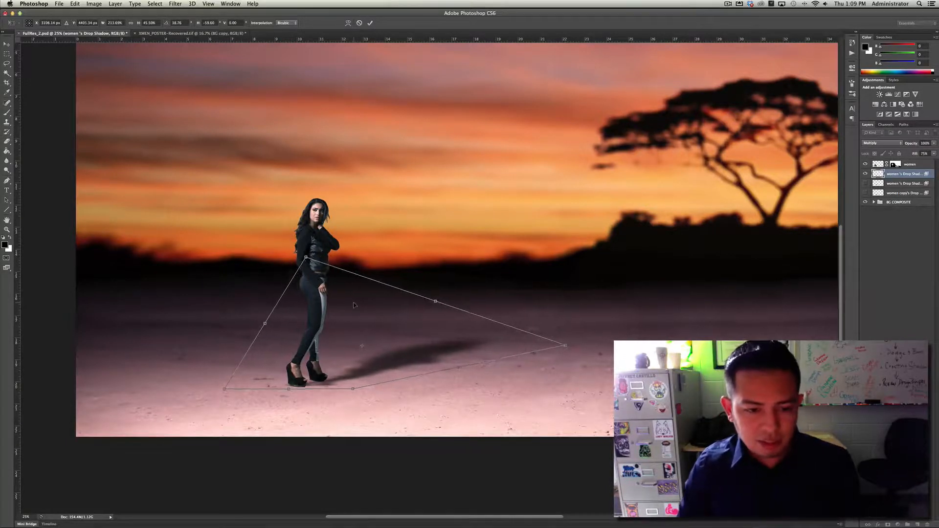
key("Up")
key("Up")
key("Up")
key("Up")
key("Right")
key("Right")
key("Right")
key("Right")
key("Right")
key("Right")
key("Right")
key("Right")
key("Down")
key("Down")
key("Down")
key("Down")
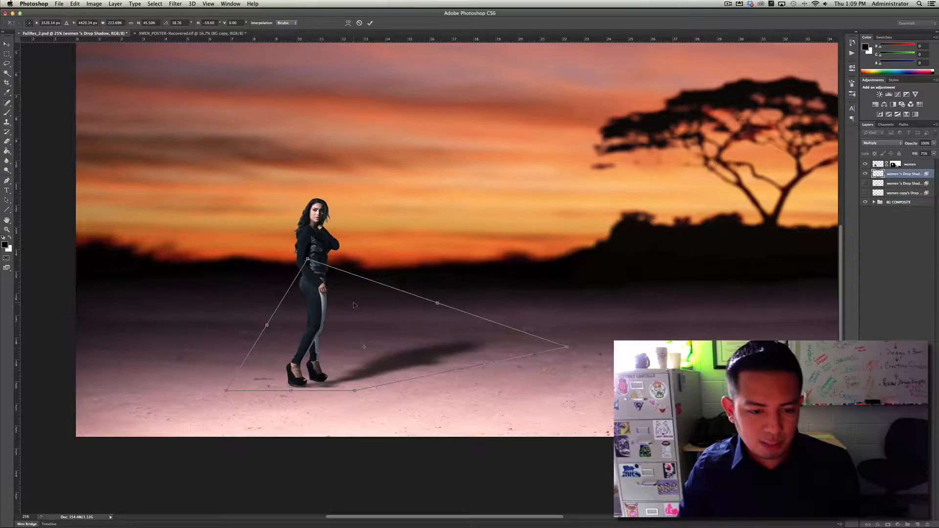
key("Left")
key("Left")
key("Left")
key("Left")
key("Left")
key("Left")
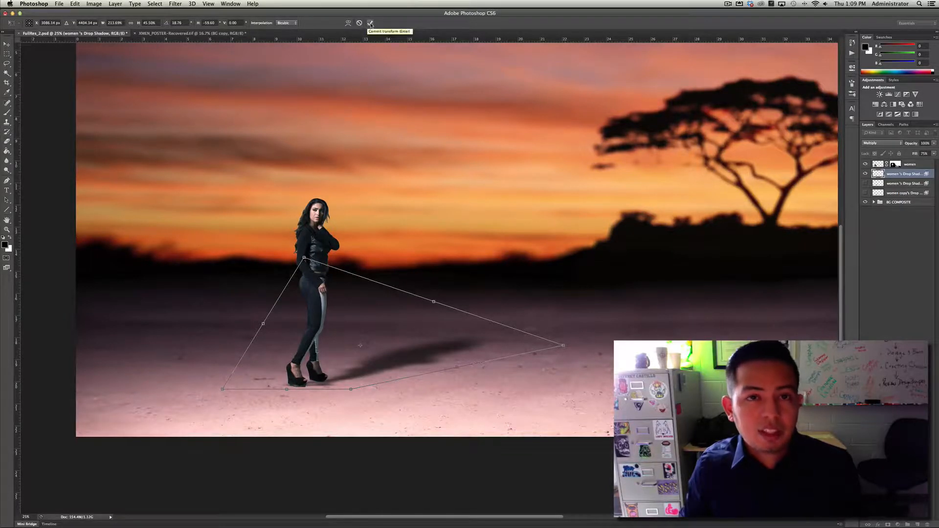
left_click(370, 23)
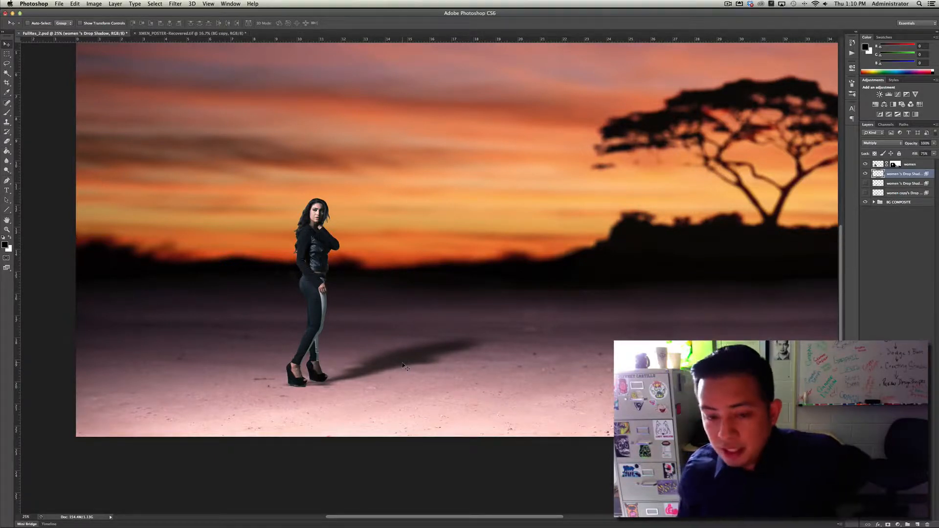
Step: Toggle the cast shadow layer off and on to compare the whole composite with and without it
key("super+plus")
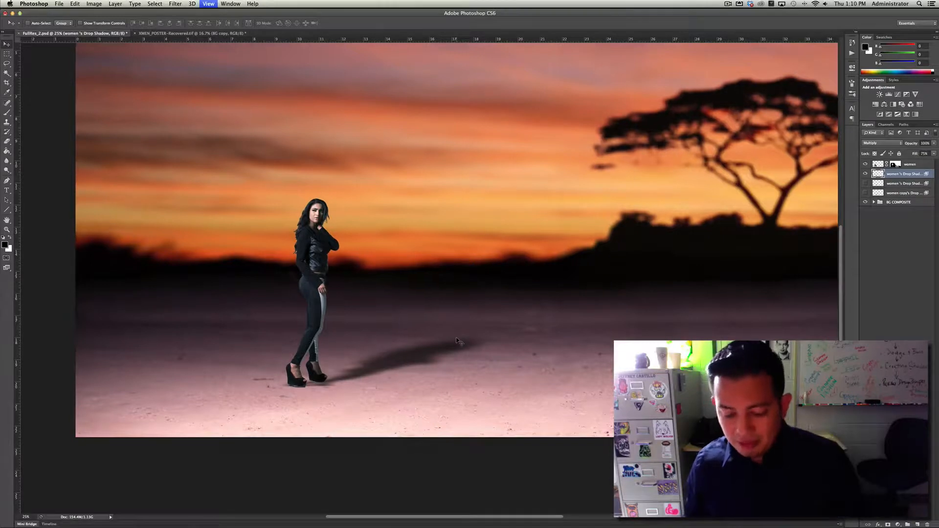
key("super+minus")
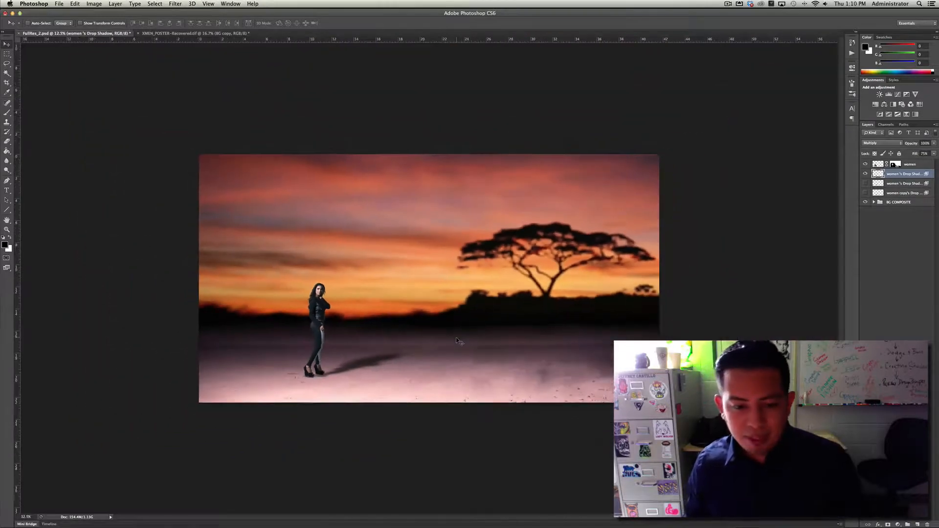
left_click(865, 174)
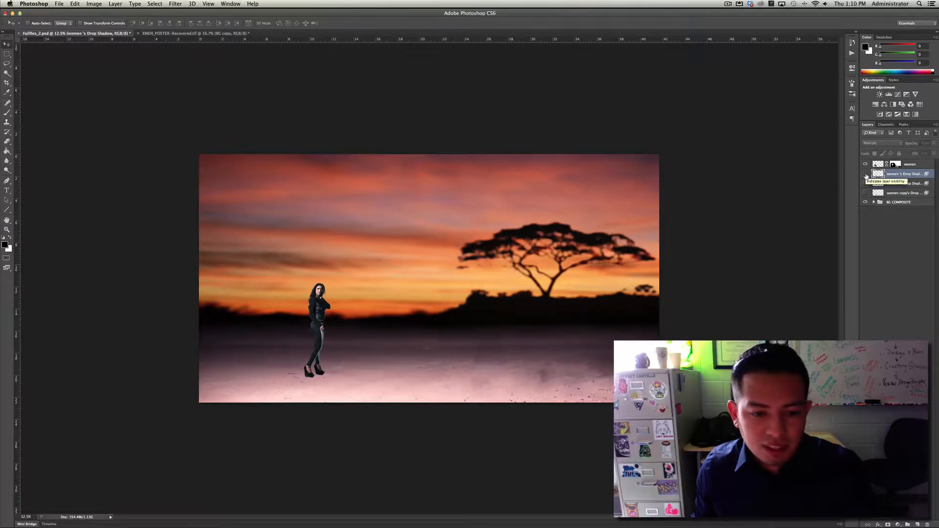
left_click(865, 174)
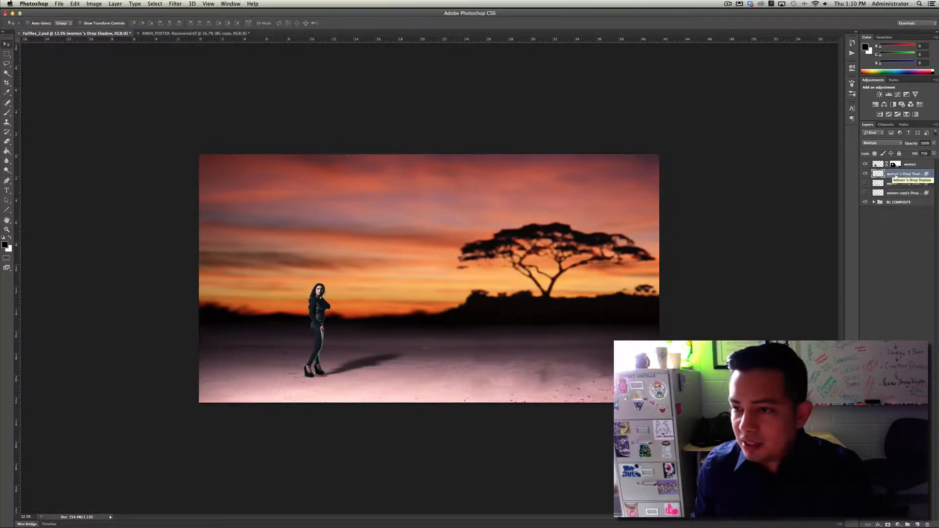
Step: Lower the cast shadow layer's opacity to about 79%
left_click(934, 153)
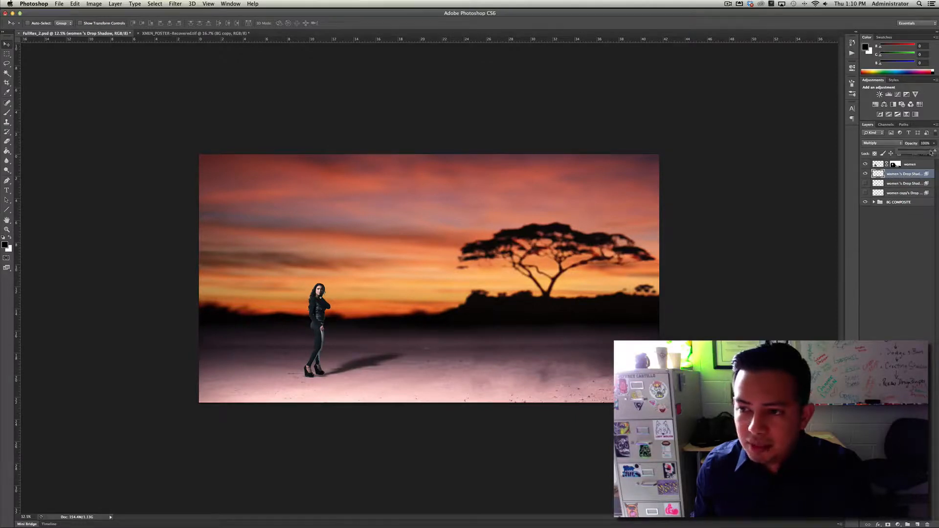
left_click_drag(935, 153, 927, 153)
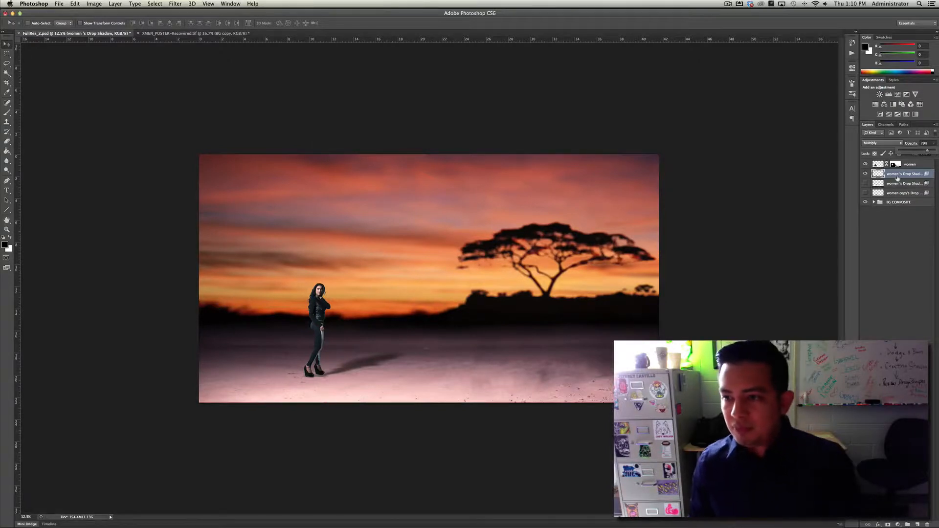
left_click(883, 183)
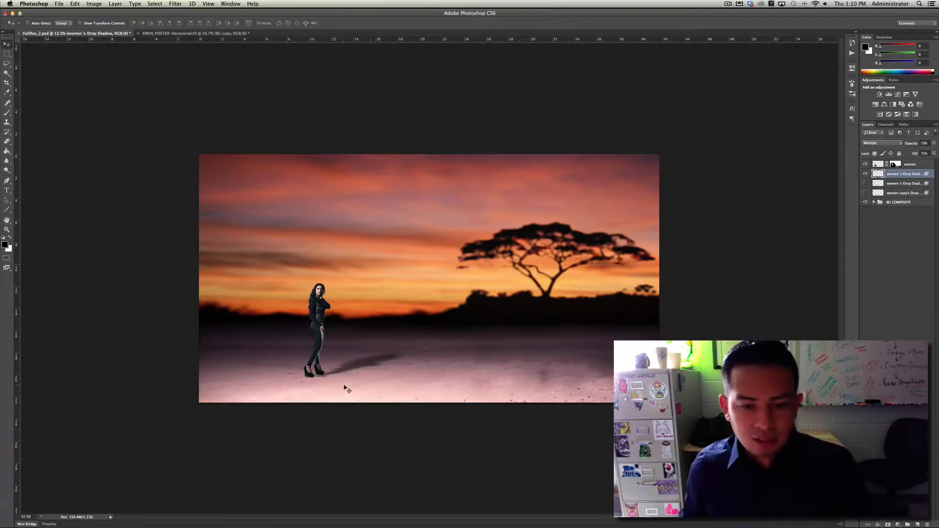
scroll(375, 384, "up", 2)
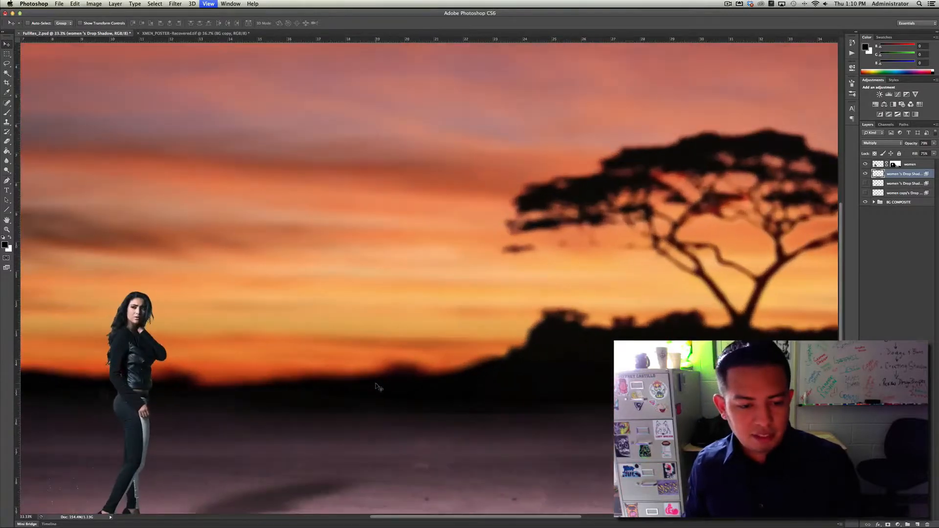